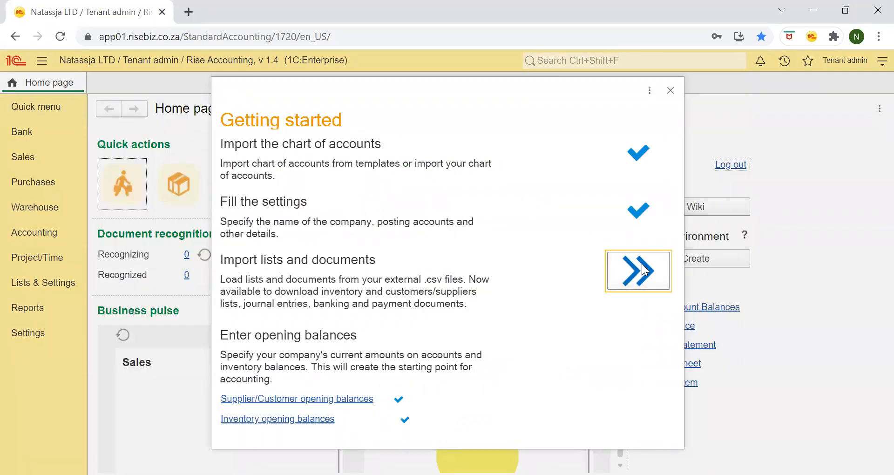
Start a CSV import of lists for Inventory, clearing any existing mapping, and mark the source file's first row as headers
{"action": "left_click", "coordinate": [635, 275]}
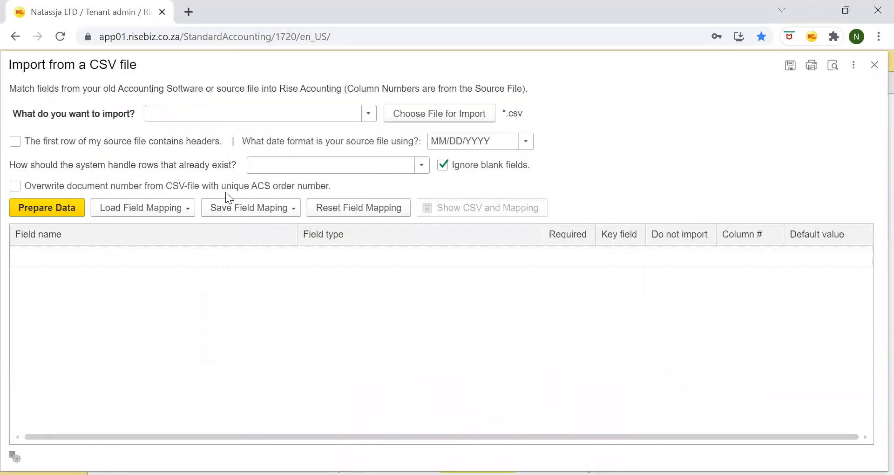
{"action": "left_click", "coordinate": [367, 114]}
{"action": "left_click", "coordinate": [188, 162]}
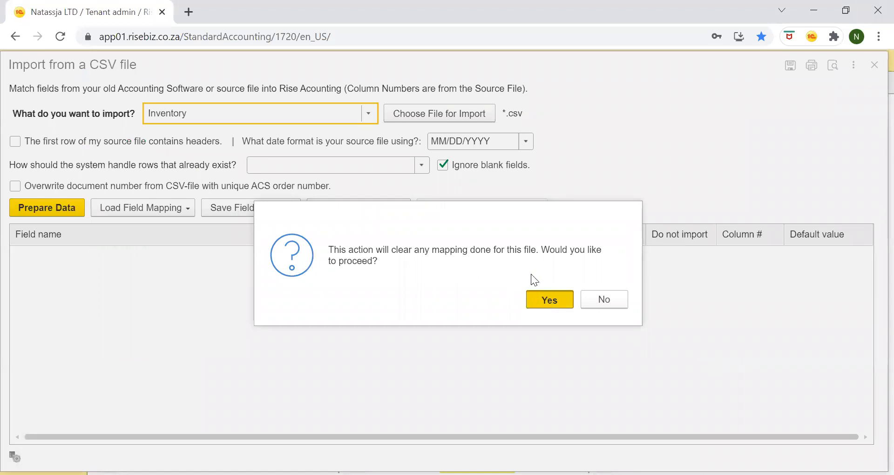
{"action": "left_click", "coordinate": [542, 299]}
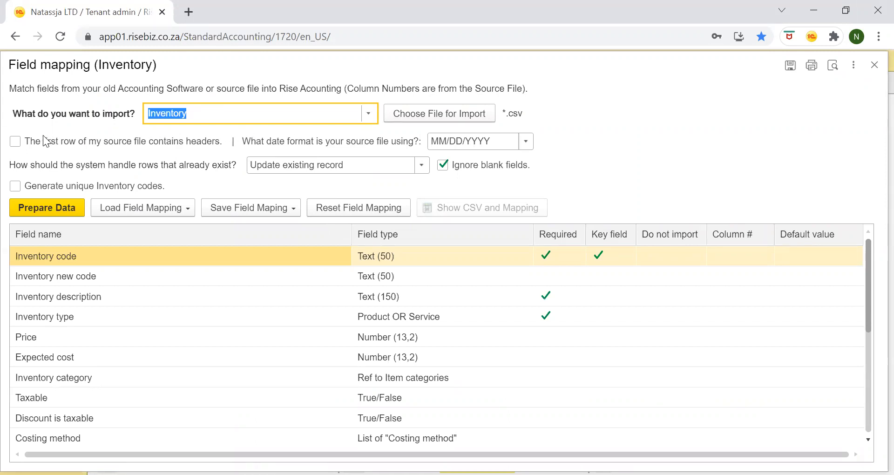
{"action": "left_click", "coordinate": [20, 145]}
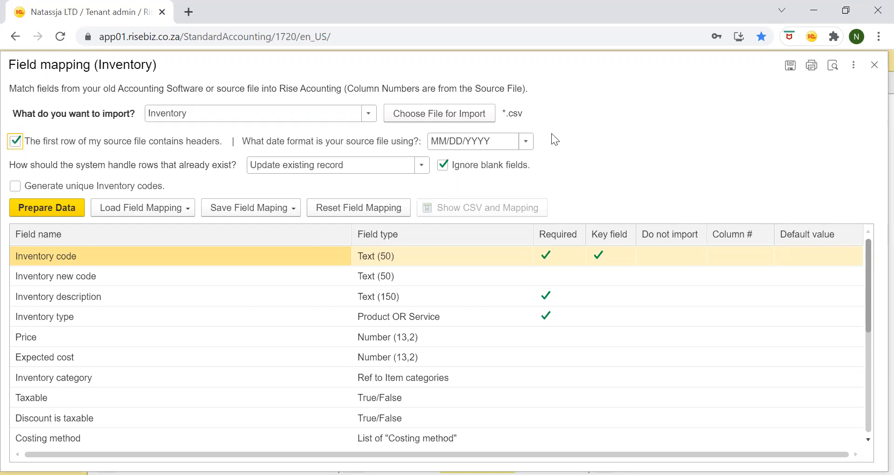
Choose Inventory.csv from the documents folder on disk as the file for import
{"action": "left_click", "coordinate": [460, 114]}
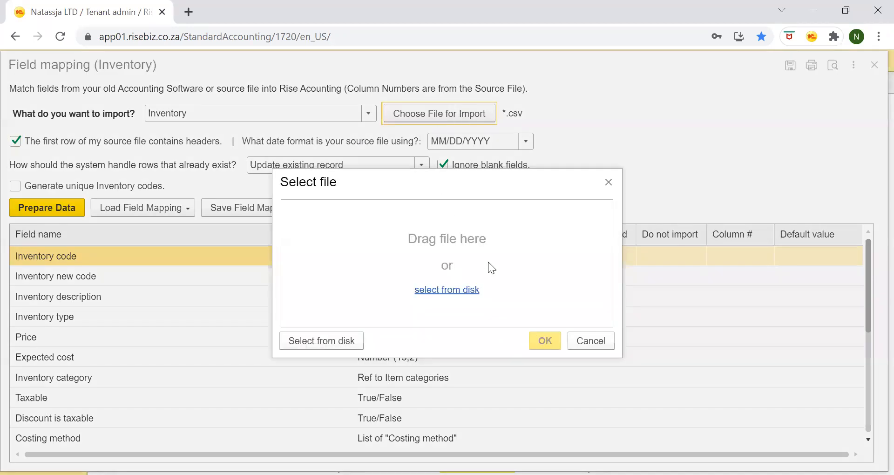
{"action": "left_click", "coordinate": [466, 289]}
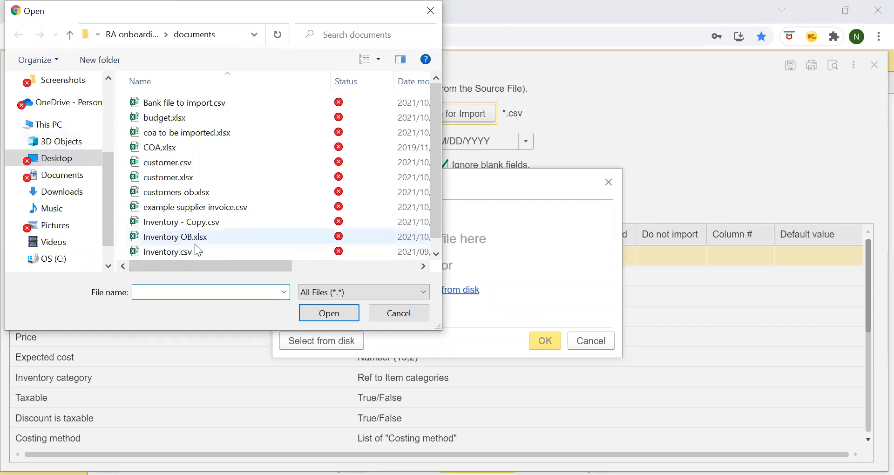
{"action": "left_click", "coordinate": [173, 254]}
{"action": "double_click", "coordinate": [173, 254]}
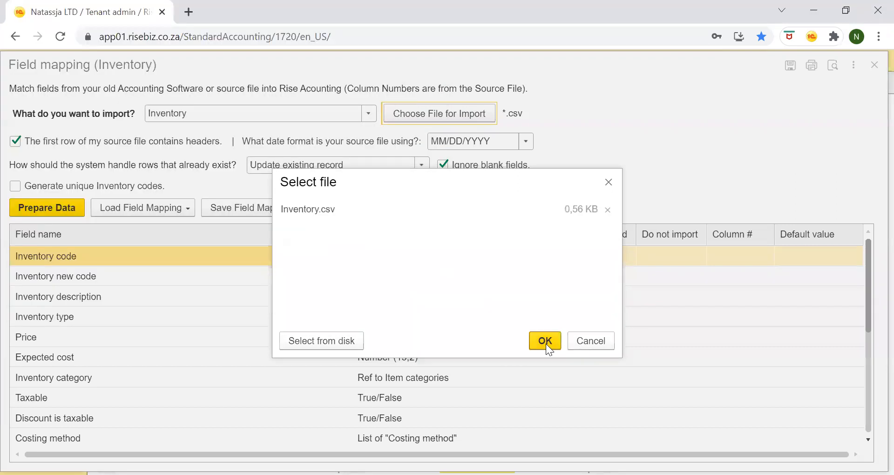
{"action": "left_click", "coordinate": [545, 343]}
In the CSV preview and mapping, map column 1 to Inventory code and column 2 to Inventory description
{"action": "left_click", "coordinate": [353, 203]}
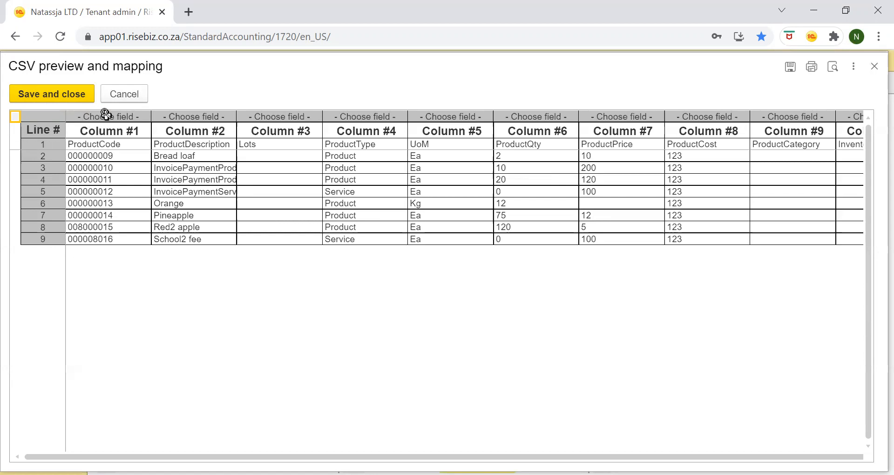
{"action": "left_click", "coordinate": [118, 116]}
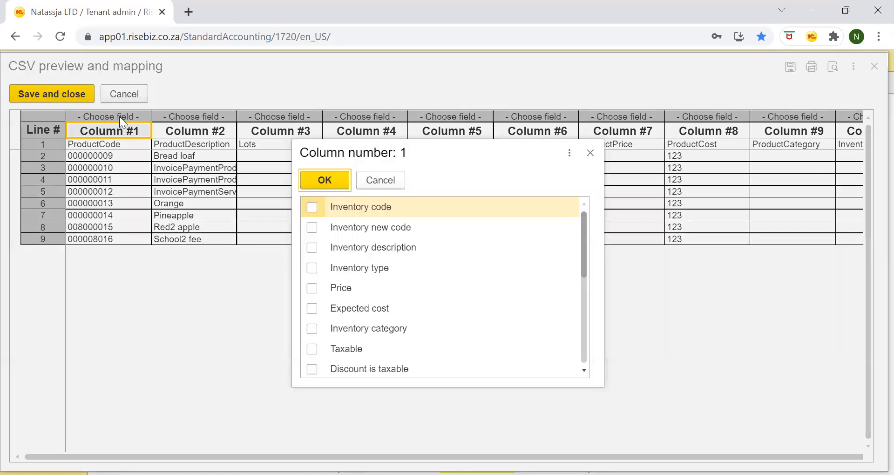
{"action": "left_click", "coordinate": [312, 207]}
{"action": "left_click", "coordinate": [314, 181]}
{"action": "left_click", "coordinate": [213, 116]}
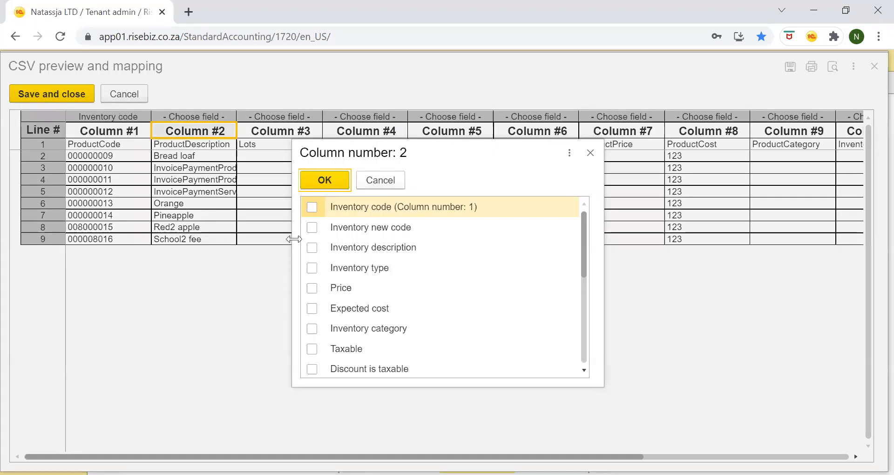
{"action": "left_click", "coordinate": [311, 248]}
{"action": "left_click", "coordinate": [313, 180]}
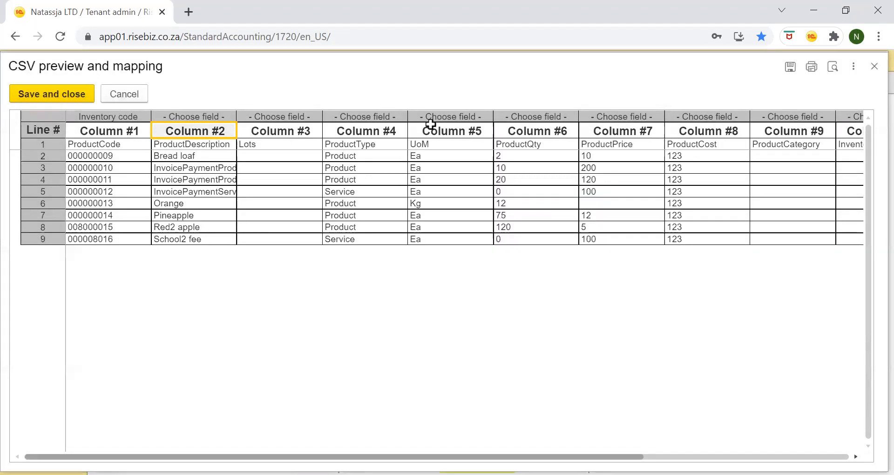
Map column 4 of the CSV to Inventory type and column 5 to UOM set
{"action": "left_click", "coordinate": [389, 120]}
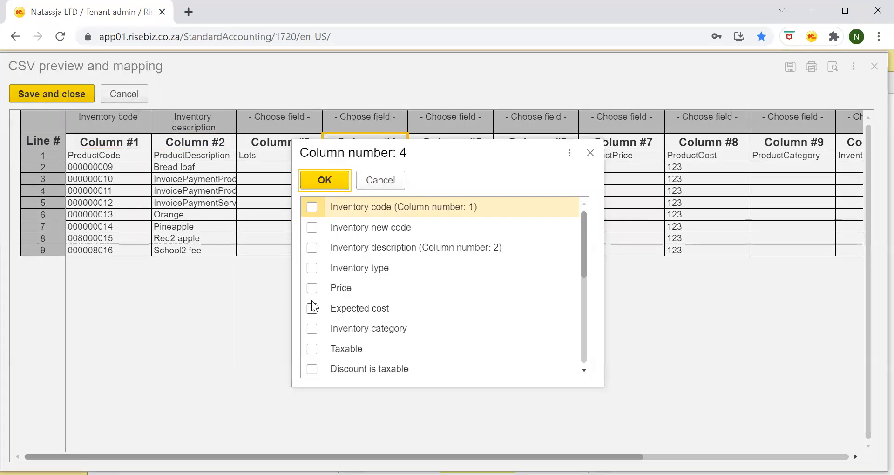
{"action": "left_click", "coordinate": [312, 268]}
{"action": "left_click", "coordinate": [322, 180]}
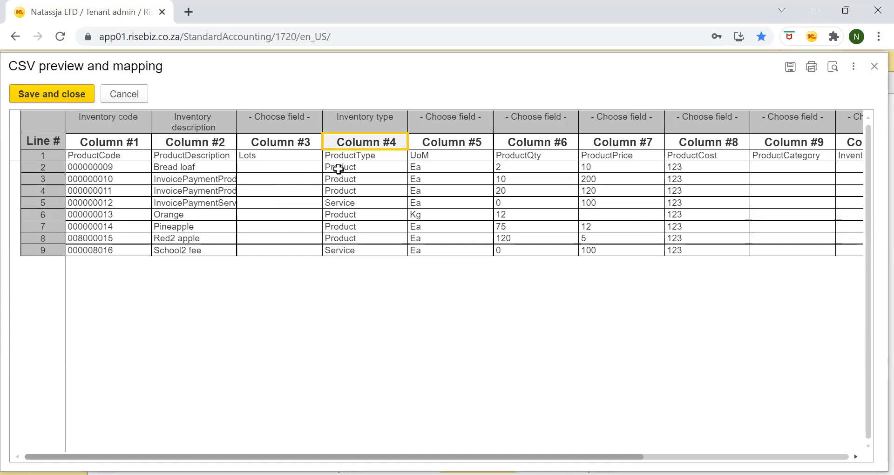
{"action": "left_click", "coordinate": [436, 122]}
{"action": "scroll", "coordinate": [374, 323], "scroll_direction": "down", "scroll_amount": 5}
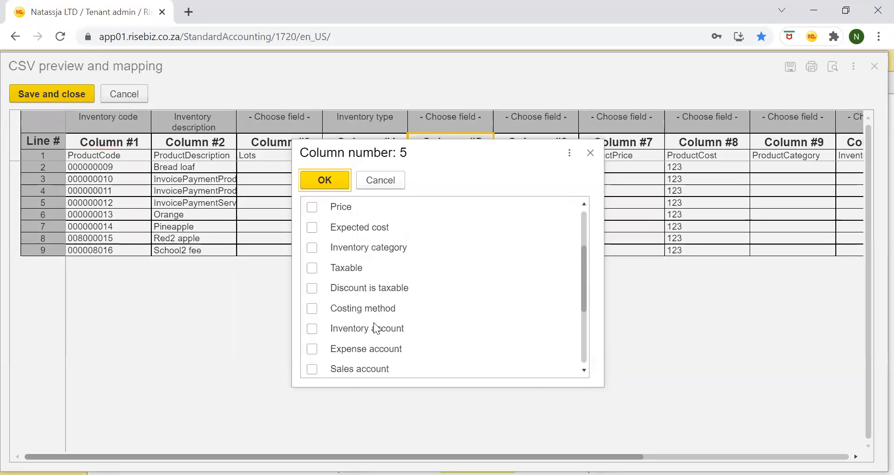
{"action": "left_click", "coordinate": [311, 349]}
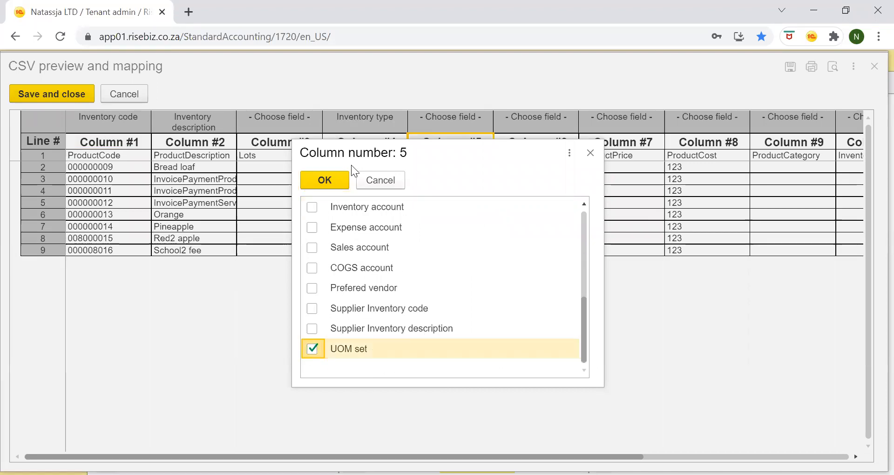
{"action": "left_click", "coordinate": [343, 179]}
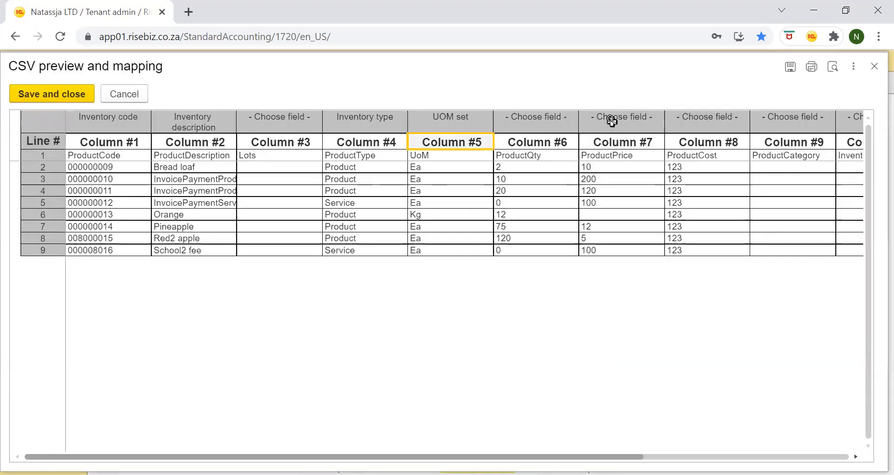
Map column 7 of the CSV to Price and column 8 to Expected cost, and save the column mapping
{"action": "left_click", "coordinate": [611, 122]}
{"action": "left_click", "coordinate": [312, 289]}
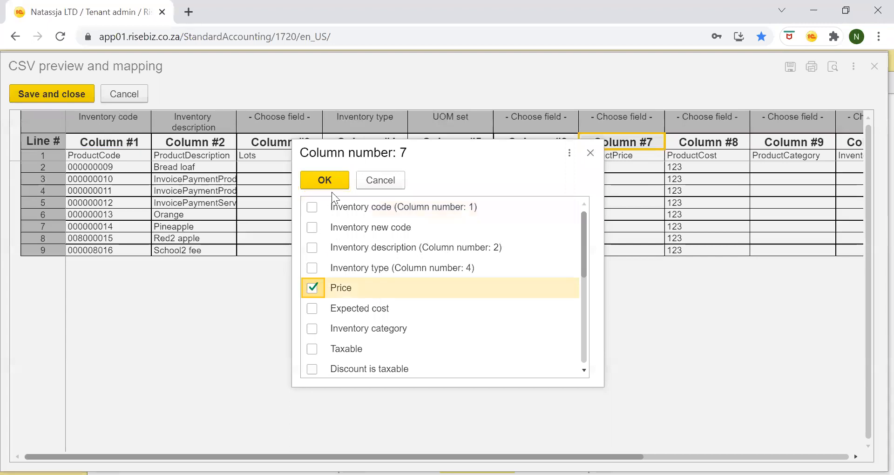
{"action": "left_click", "coordinate": [343, 180]}
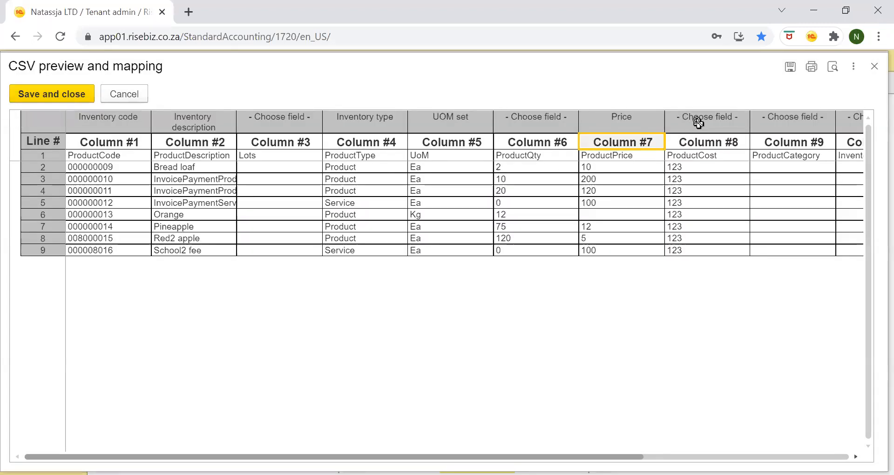
{"action": "left_click", "coordinate": [697, 120]}
{"action": "left_click", "coordinate": [312, 308]}
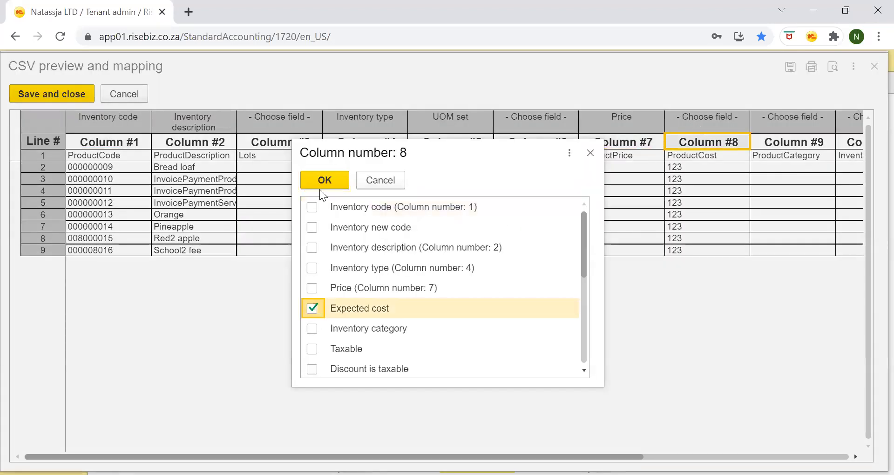
{"action": "left_click", "coordinate": [321, 186]}
{"action": "left_click_drag", "start_coordinate": [334, 457], "coordinate": [240, 445]}
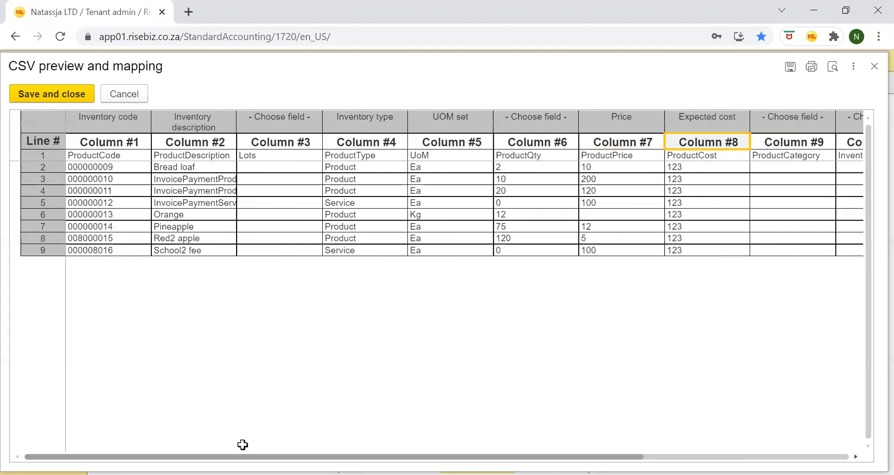
{"action": "left_click", "coordinate": [40, 96]}
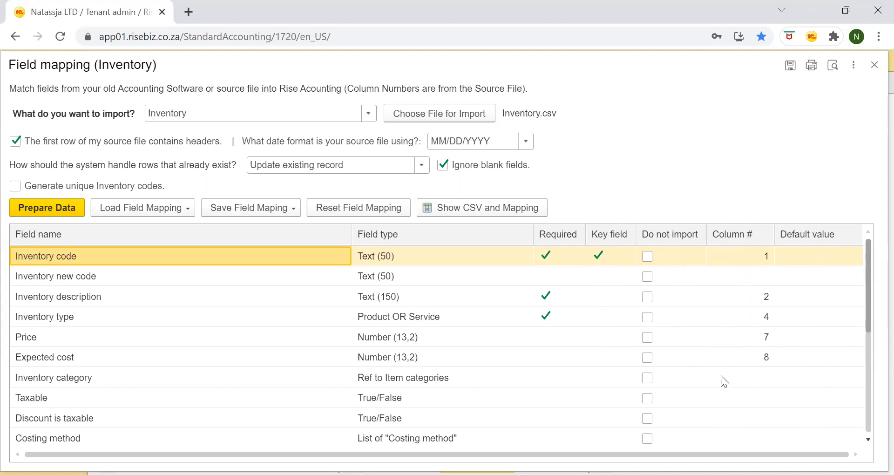
Set the Inventory account field's default value to 7700/000, Inventory Control Account, from the chart of accounts
{"action": "scroll", "coordinate": [503, 357], "scroll_direction": "down", "scroll_amount": 1}
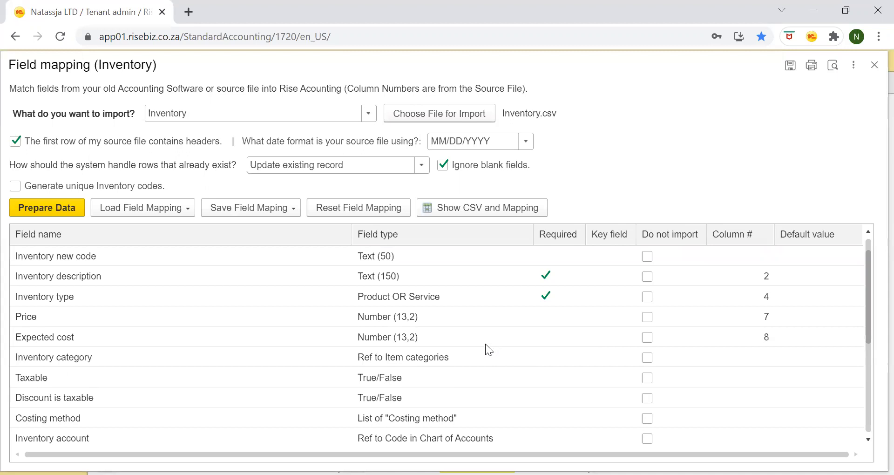
{"action": "scroll", "coordinate": [379, 320], "scroll_direction": "down", "scroll_amount": 2}
{"action": "scroll", "coordinate": [551, 325], "scroll_direction": "up", "scroll_amount": 3}
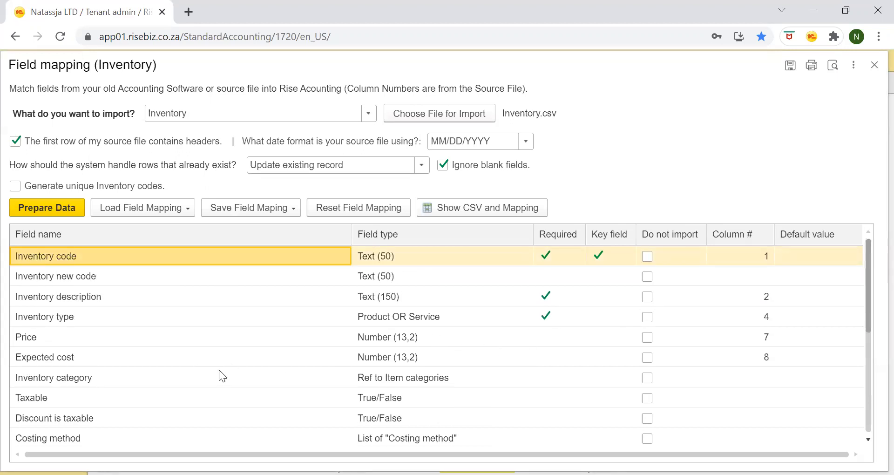
{"action": "scroll", "coordinate": [544, 359], "scroll_direction": "down", "scroll_amount": 2}
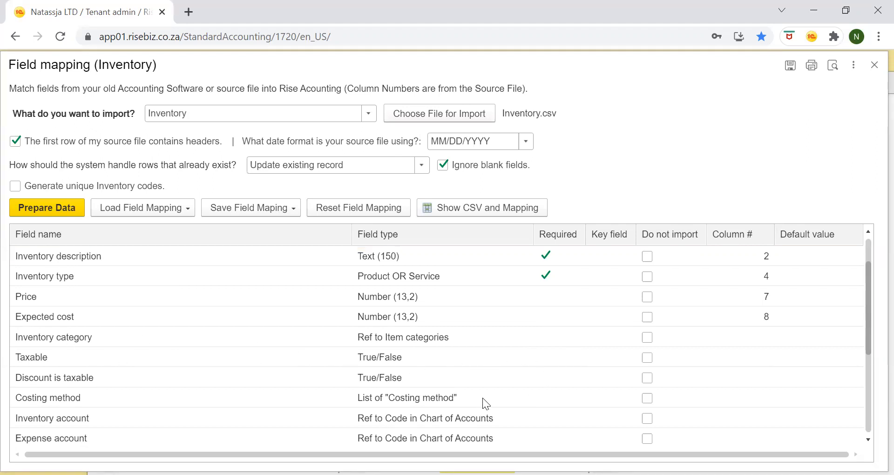
{"action": "scroll", "coordinate": [582, 394], "scroll_direction": "down", "scroll_amount": 3}
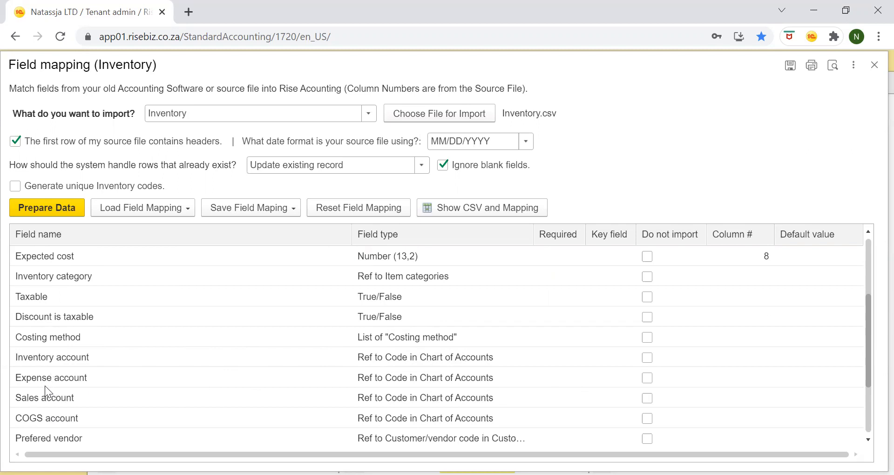
{"action": "left_click", "coordinate": [85, 357]}
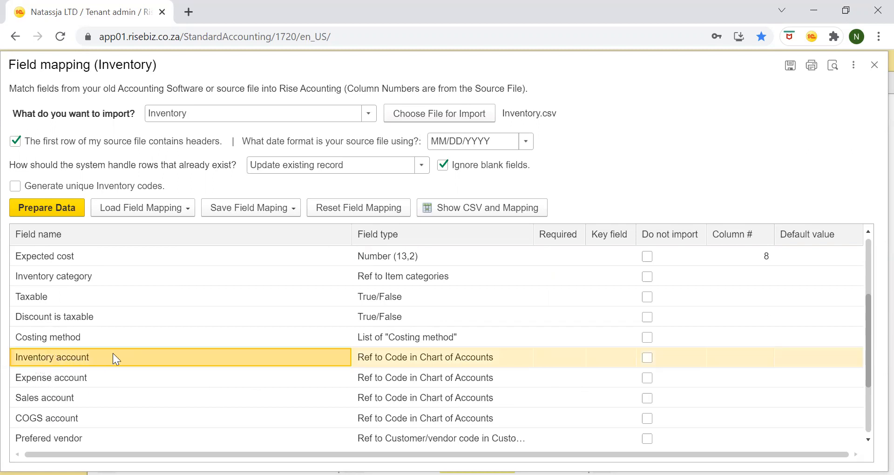
{"action": "double_click", "coordinate": [837, 359]}
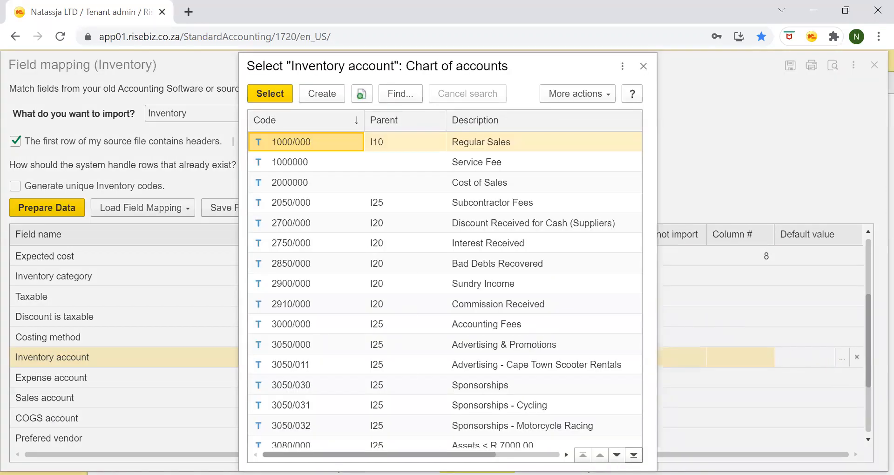
{"action": "left_click", "coordinate": [633, 455]}
{"action": "scroll", "coordinate": [454, 369], "scroll_direction": "up", "scroll_amount": 6}
{"action": "scroll", "coordinate": [454, 369], "scroll_direction": "up", "scroll_amount": 10}
{"action": "scroll", "coordinate": [405, 263], "scroll_direction": "down", "scroll_amount": 4}
{"action": "left_click", "coordinate": [419, 325]}
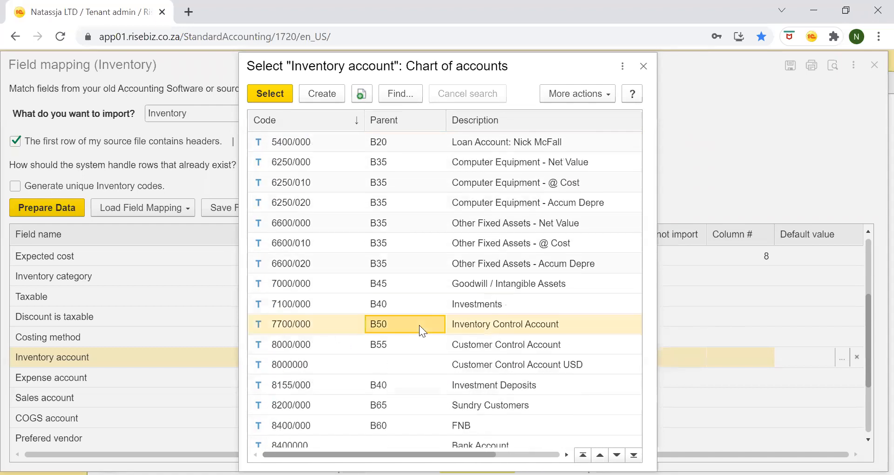
{"action": "double_click", "coordinate": [313, 321]}
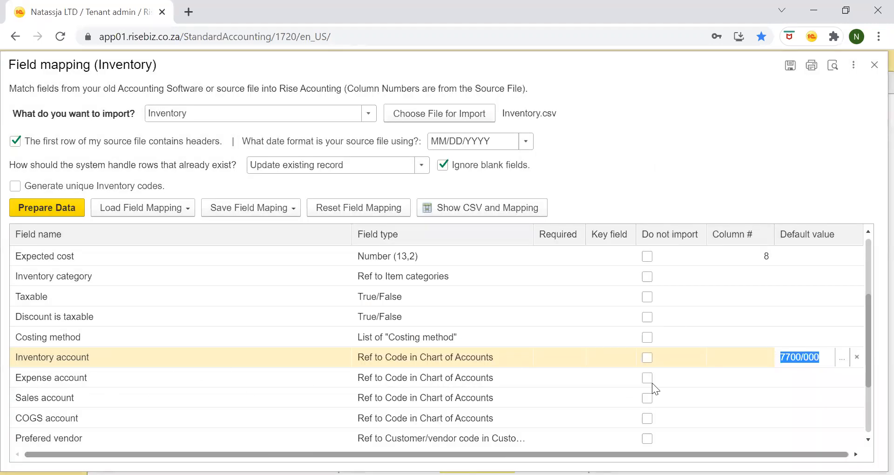
Set the default values of Expense account to 2000000 (Cost of Sales) and Sales account to 1000/000 (Regular Sales)
{"action": "double_click", "coordinate": [803, 382]}
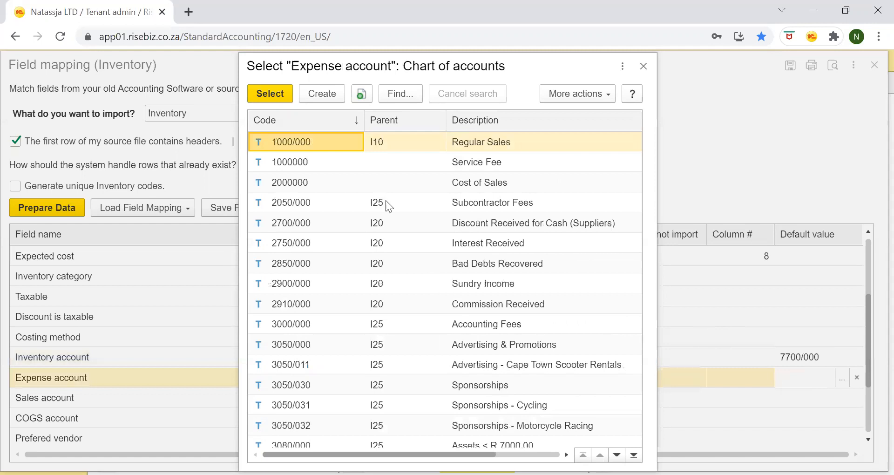
{"action": "left_click", "coordinate": [296, 187]}
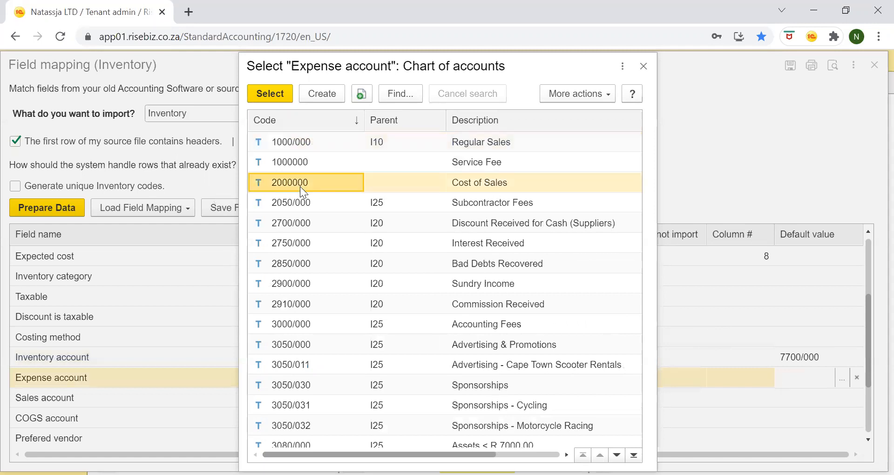
{"action": "left_click", "coordinate": [270, 95]}
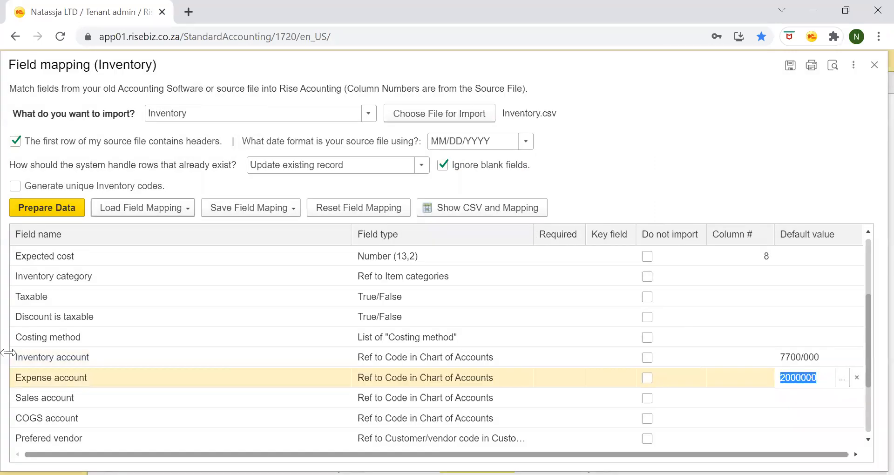
{"action": "left_click", "coordinate": [61, 401]}
{"action": "double_click", "coordinate": [809, 401]}
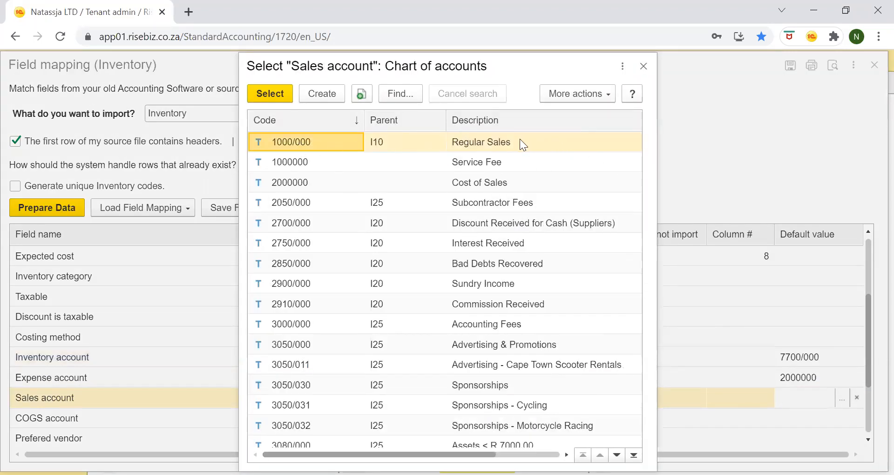
{"action": "left_click", "coordinate": [504, 138]}
{"action": "double_click", "coordinate": [504, 139]}
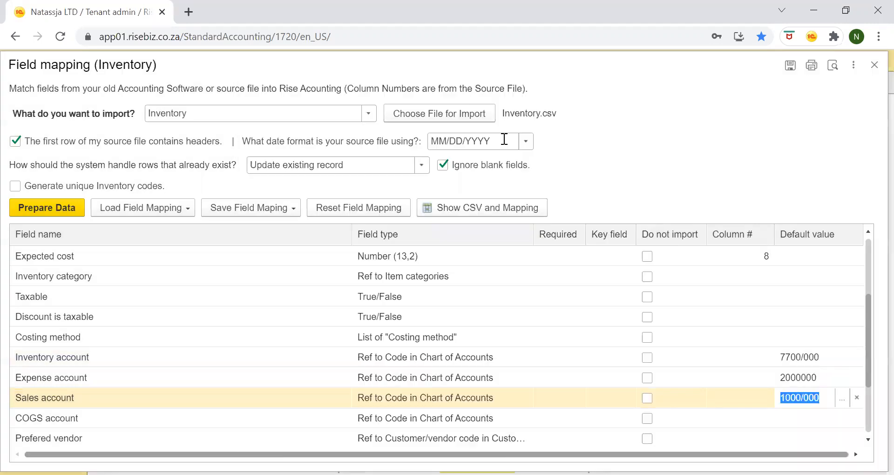
Set the COGS account field's default value to 2000000, Cost of Sales, from the chart of accounts
{"action": "double_click", "coordinate": [816, 426]}
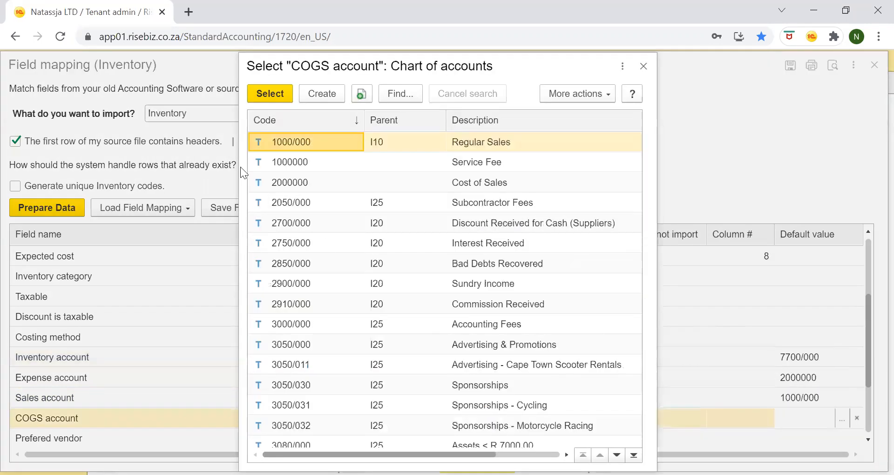
{"action": "double_click", "coordinate": [281, 185]}
{"action": "left_click", "coordinate": [374, 398]}
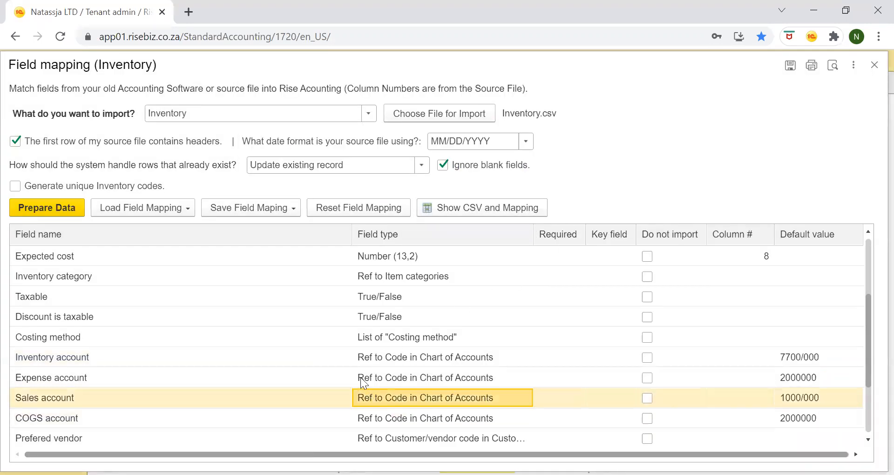
Prepare the mapped inventory data for preview and run the data check on the marked rows
{"action": "scroll", "coordinate": [377, 379], "scroll_direction": "down", "scroll_amount": 4}
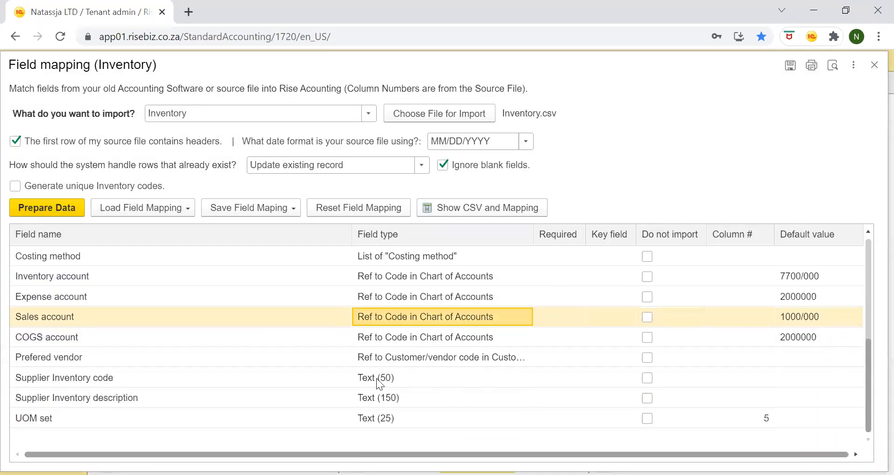
{"action": "scroll", "coordinate": [376, 378], "scroll_direction": "up", "scroll_amount": 5}
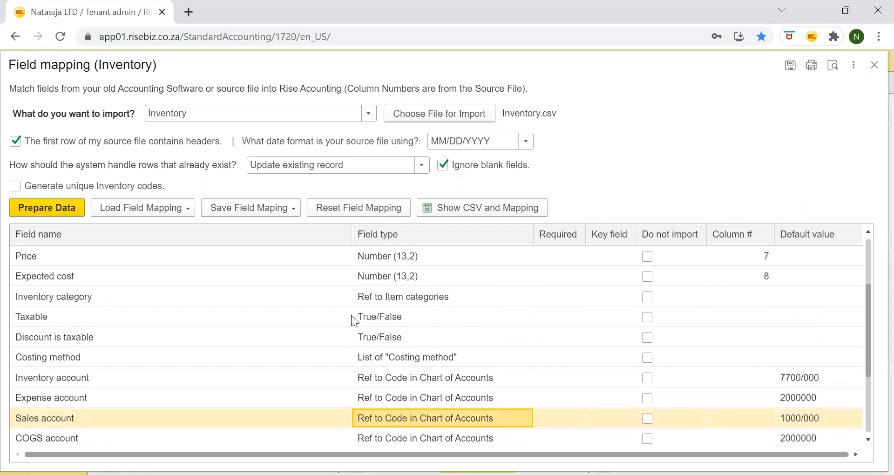
{"action": "scroll", "coordinate": [355, 321], "scroll_direction": "up", "scroll_amount": 4}
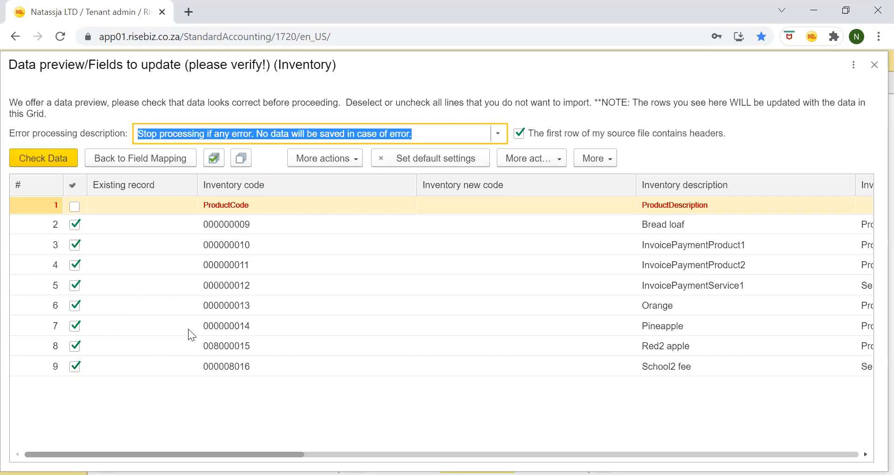
{"action": "mouse_move", "coordinate": [171, 455]}
{"action": "left_mouse_down"}
{"action": "mouse_move", "coordinate": [347, 454]}
{"action": "mouse_move", "coordinate": [171, 454]}
{"action": "left_mouse_up"}
{"action": "left_click", "coordinate": [31, 162]}
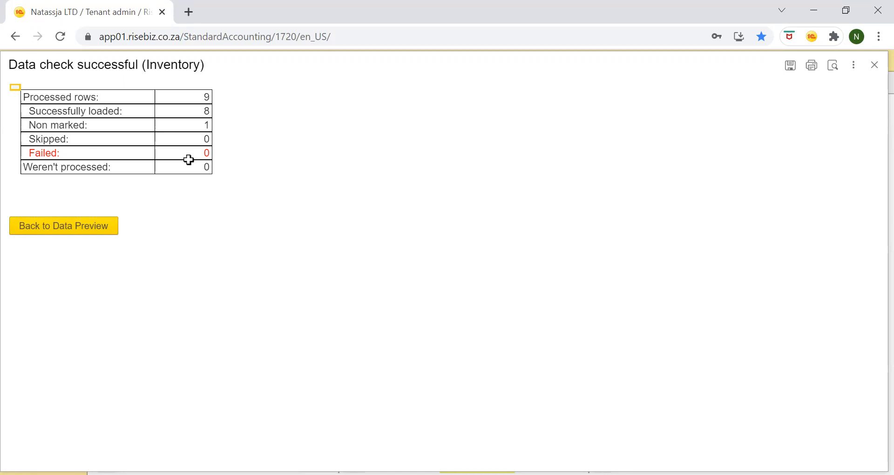
Import the checked inventory rows from the data preview, and close the Inventory list after checking the results
{"action": "left_click", "coordinate": [42, 227]}
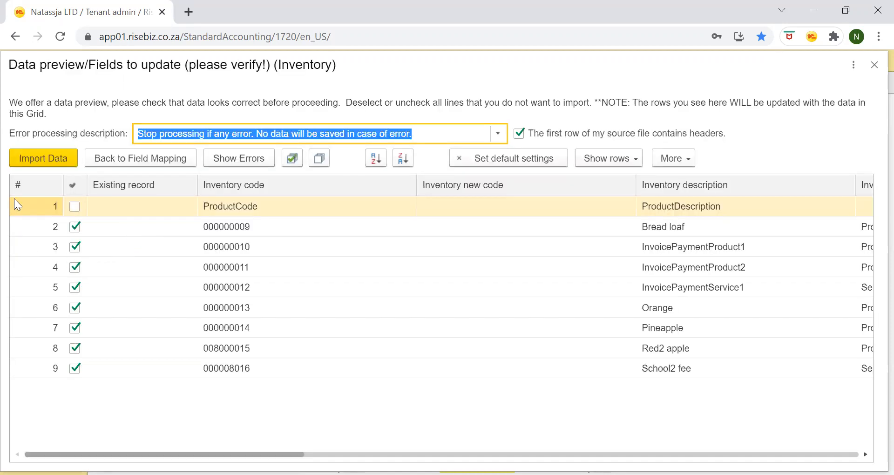
{"action": "left_click", "coordinate": [43, 160]}
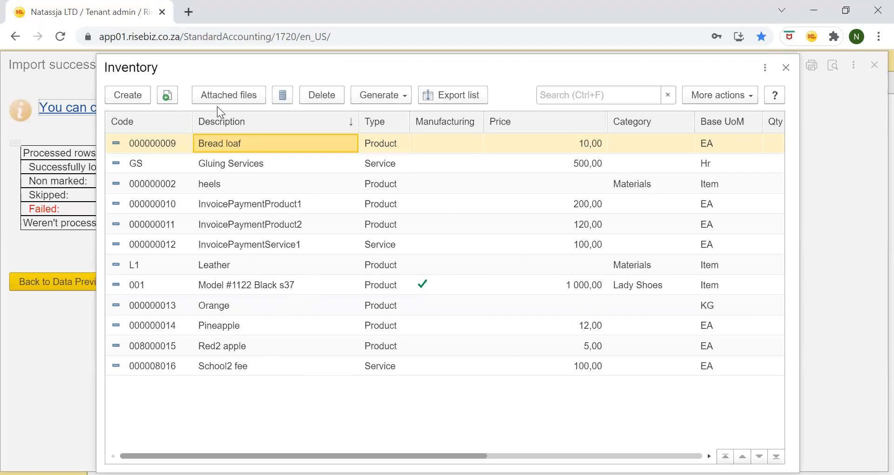
{"action": "left_click", "coordinate": [787, 69]}
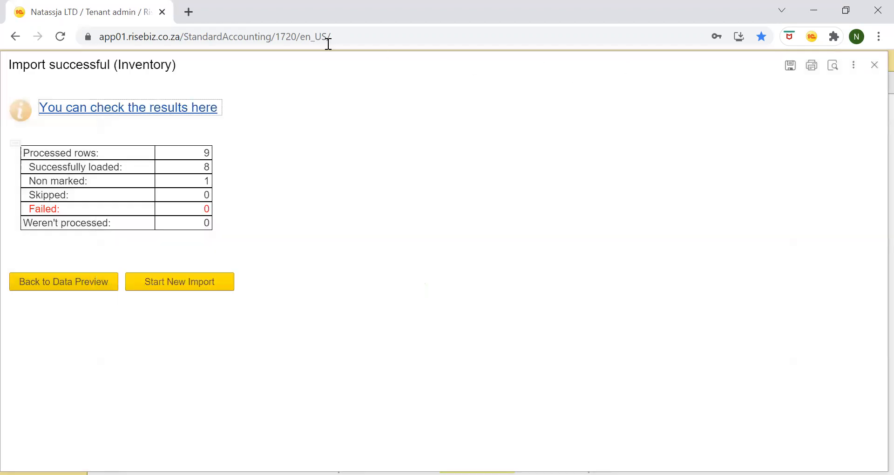